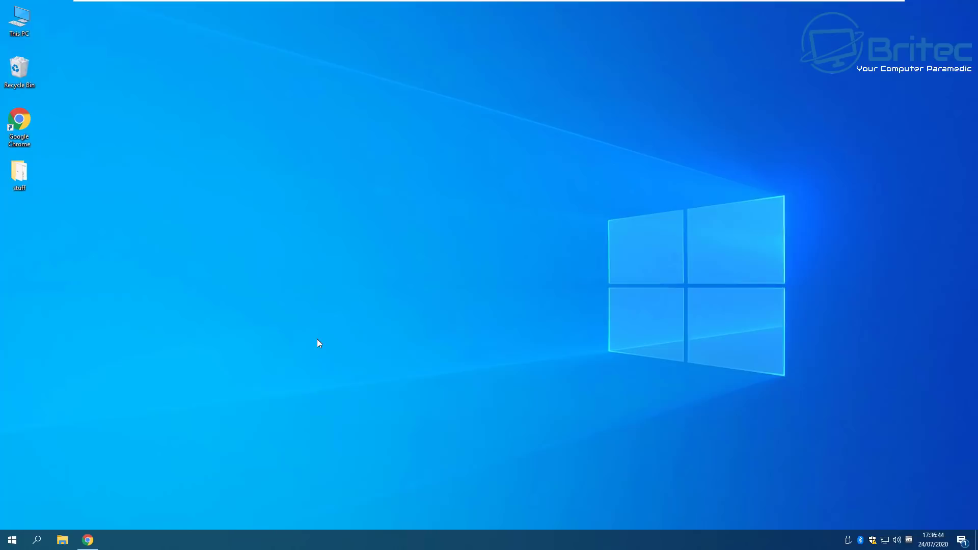
Step: Look through the app list in the default Windows 10 Start menu
click(12, 540)
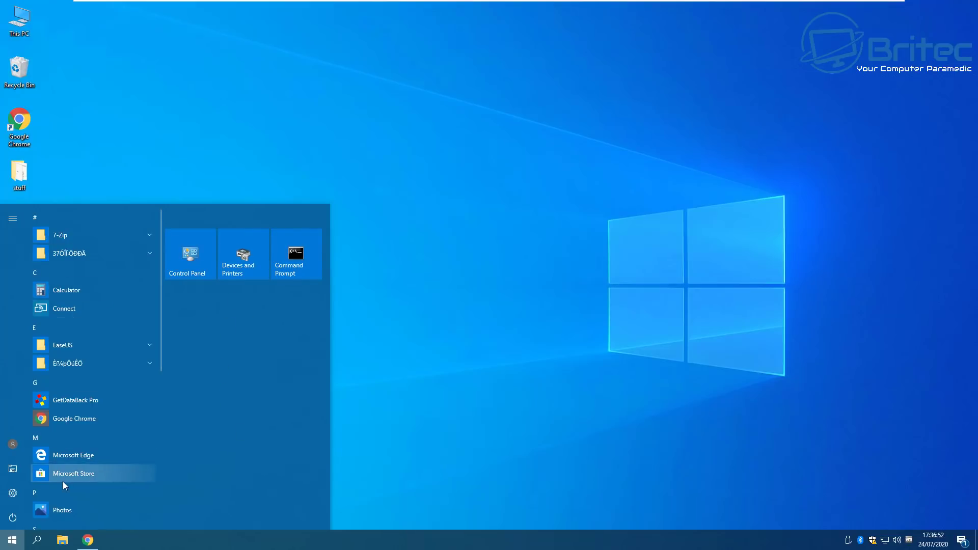
scroll(64, 473, down, 6)
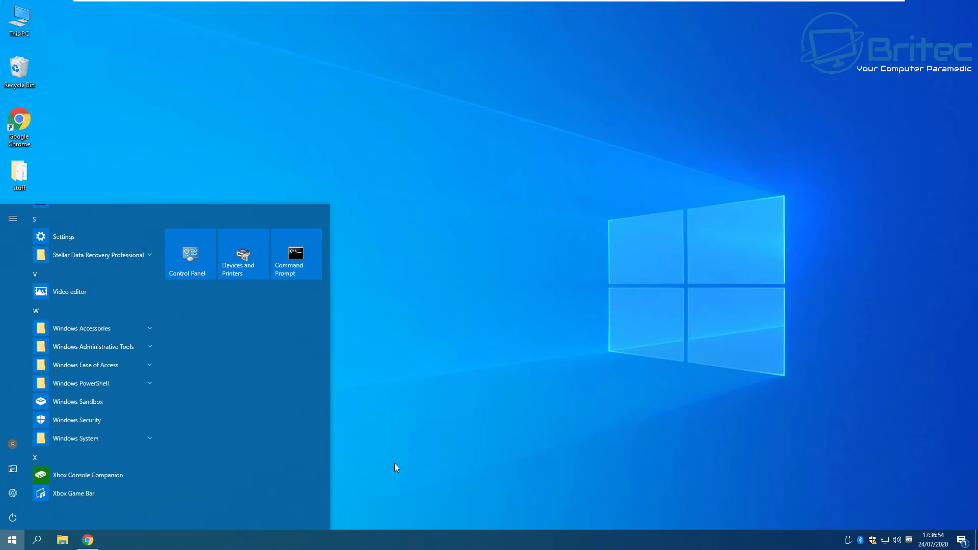
click(480, 449)
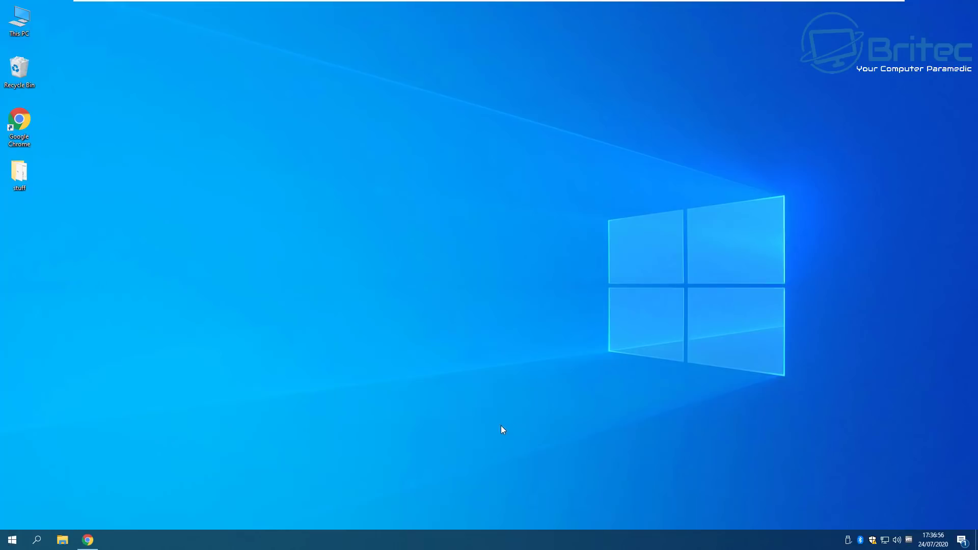
Step: Switch to Chrome and download the StartIsBack++ 2.9.1 free trial from startisback.com
click(88, 540)
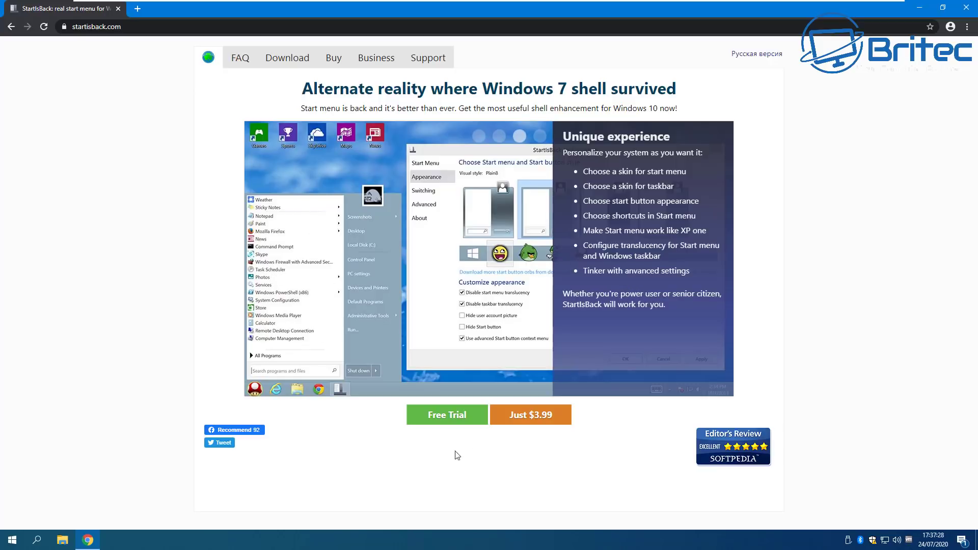
click(448, 420)
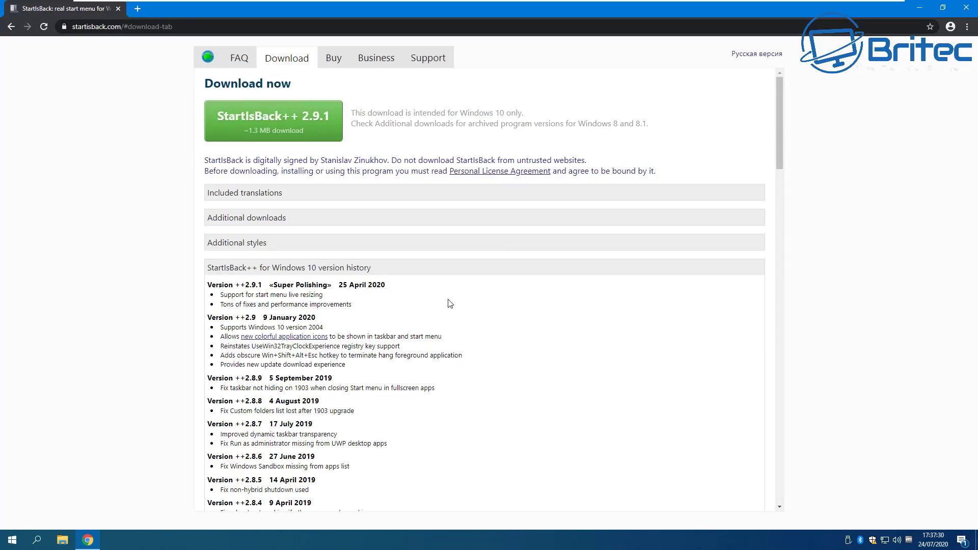
click(250, 126)
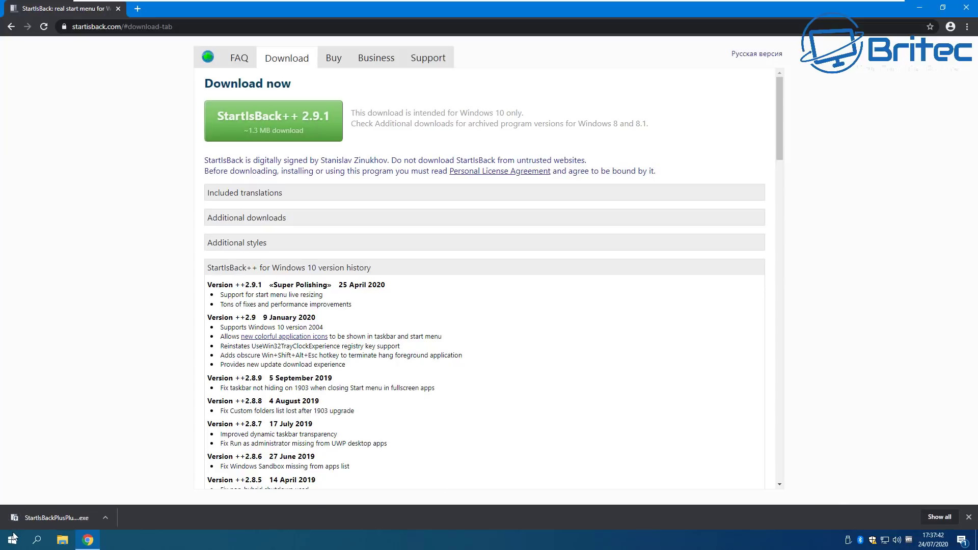
Step: Install StartIsBack for everyone in C:\Program Files (x86)\StartIsBack and open its configuration
click(51, 518)
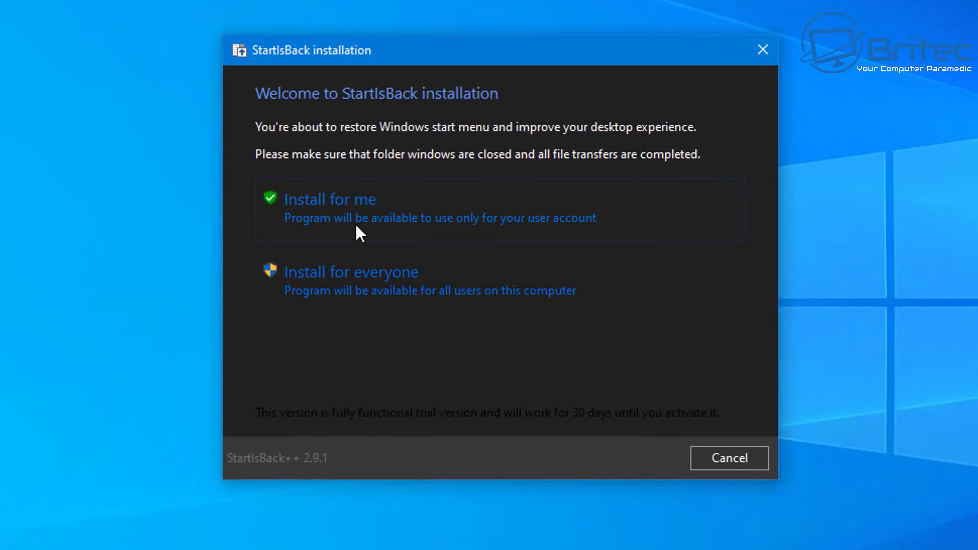
click(326, 292)
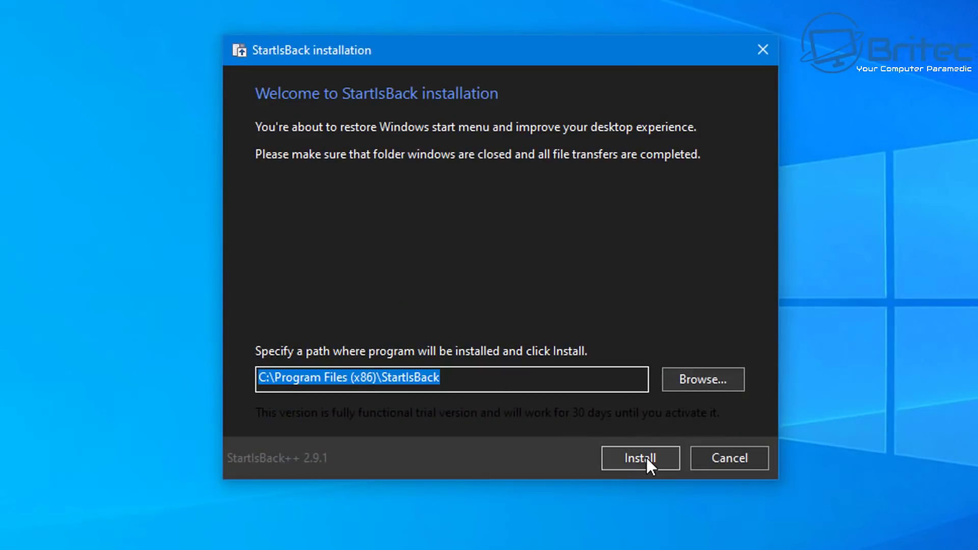
click(643, 458)
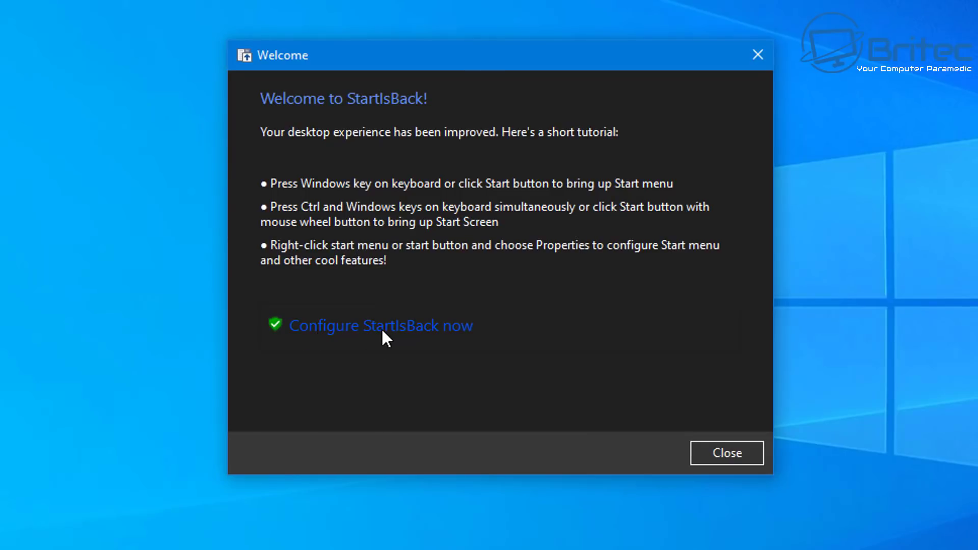
click(368, 329)
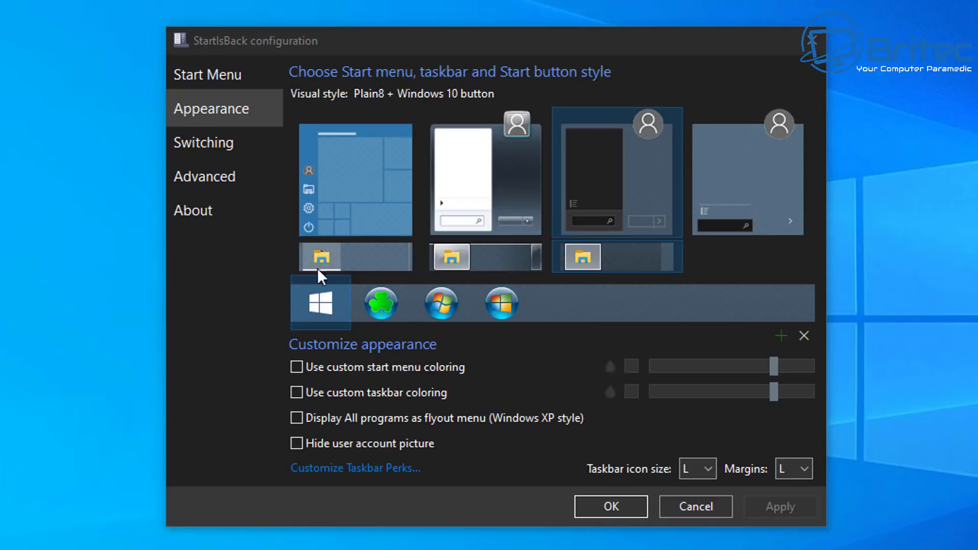
Step: Try out the clover and Windows orb Start button styles, returning to the Windows 10 button
click(378, 304)
click(436, 311)
click(510, 313)
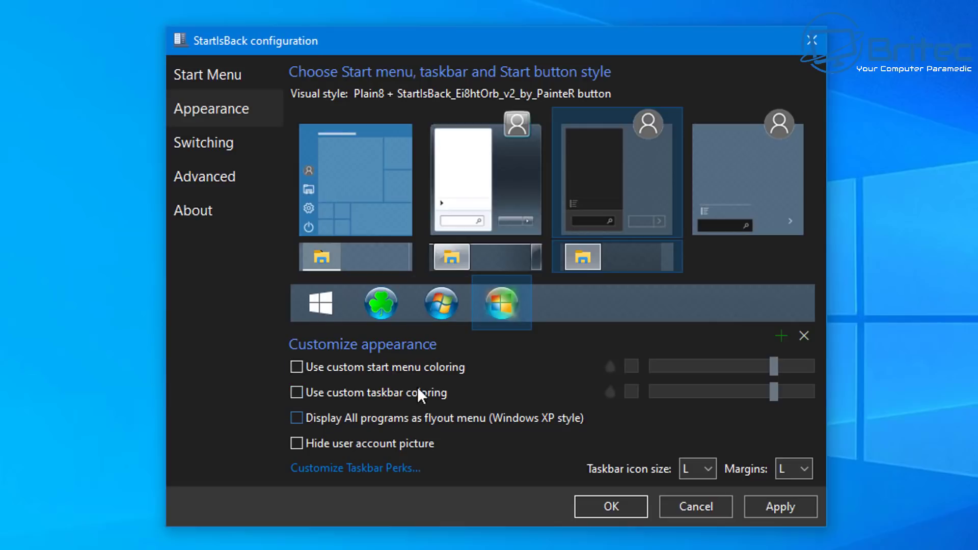
click(312, 308)
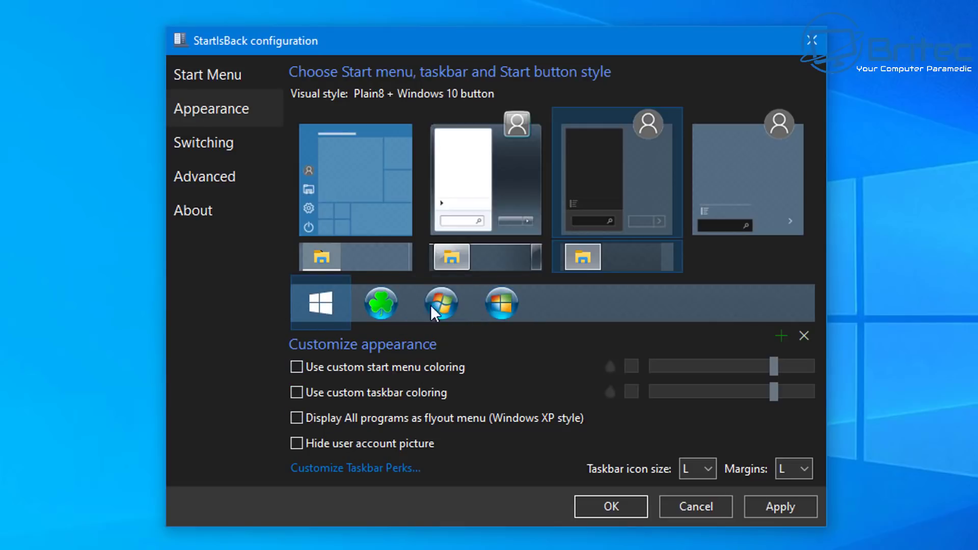
click(430, 305)
click(391, 308)
click(497, 307)
click(310, 308)
Step: Choose the Windows 7 visual style for the Start menu and taskbar, combined with the Windows 10 button
click(482, 208)
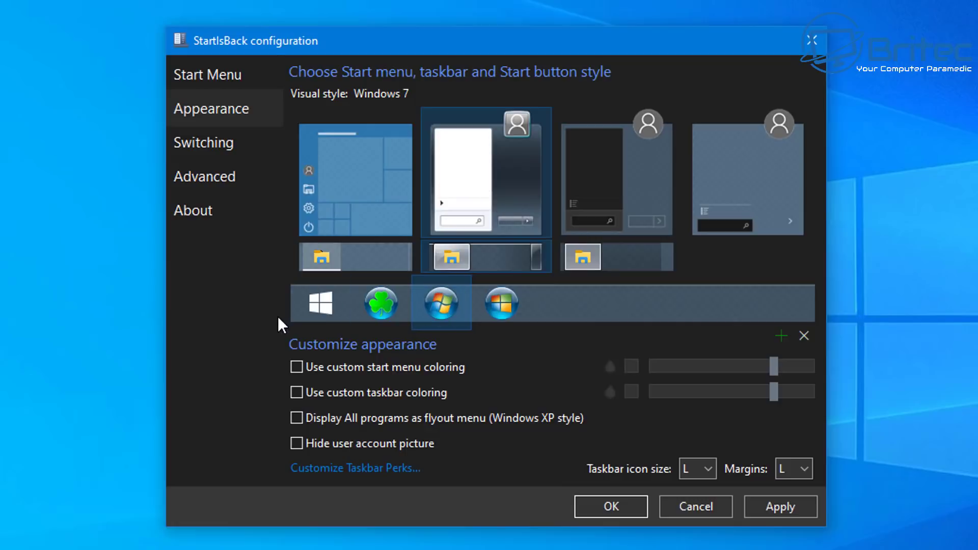
click(318, 305)
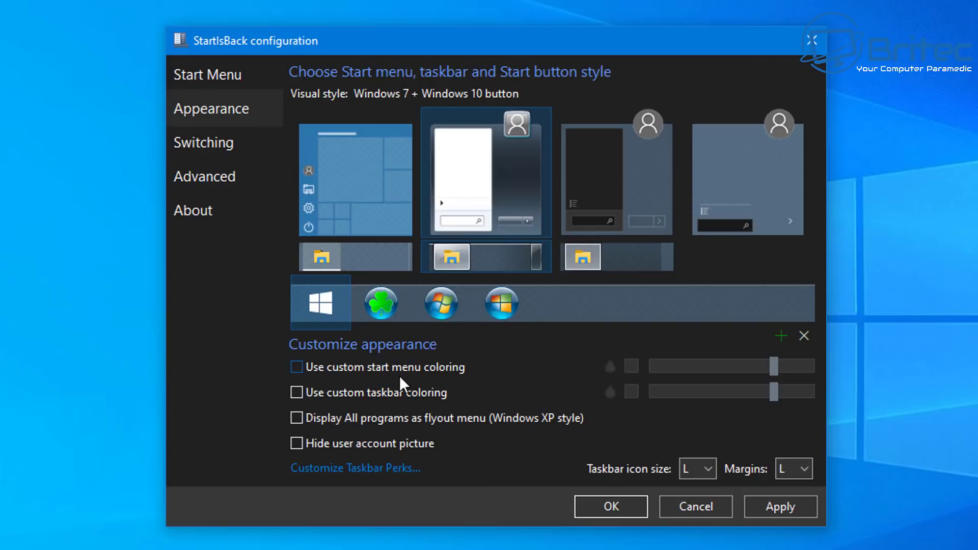
Step: Enable custom start menu coloring and custom taskbar coloring, keeping the default colours
click(298, 365)
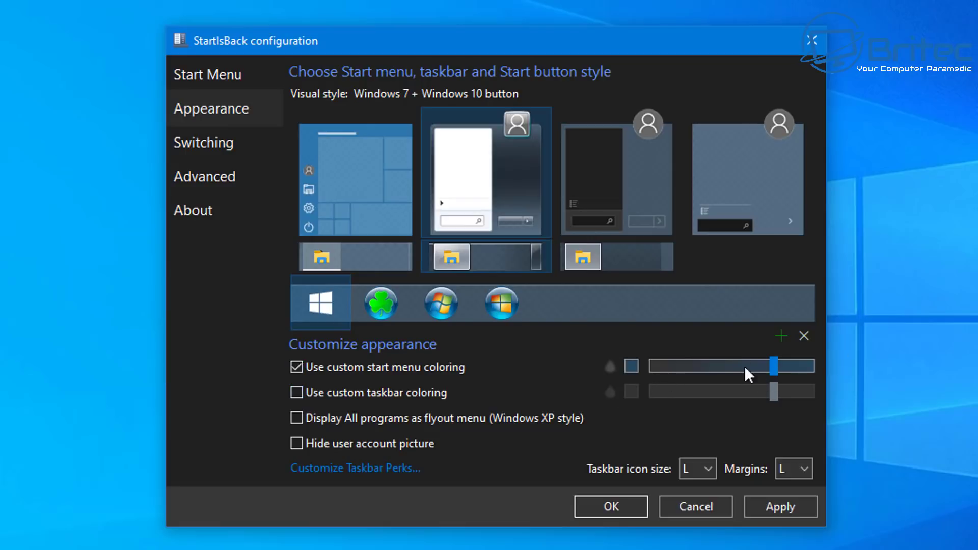
click(631, 367)
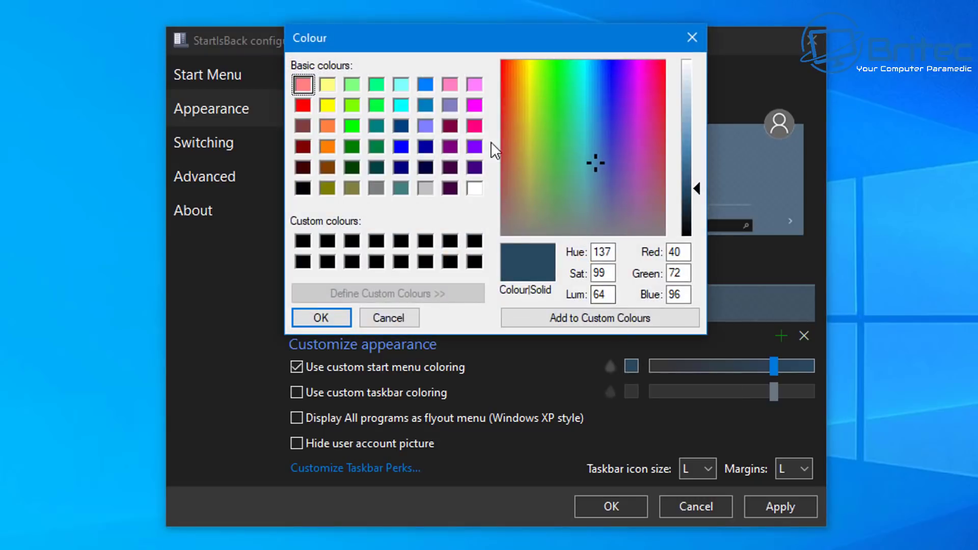
click(691, 37)
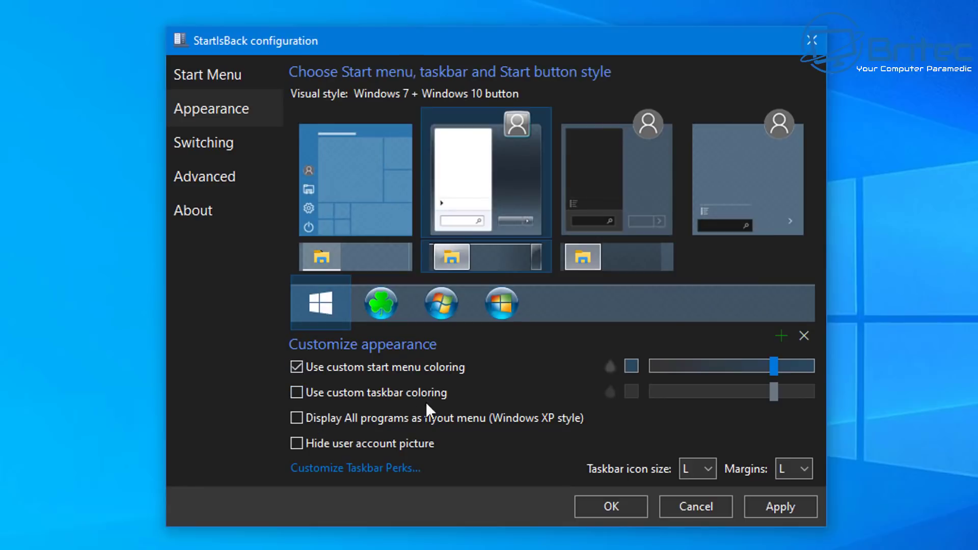
click(302, 397)
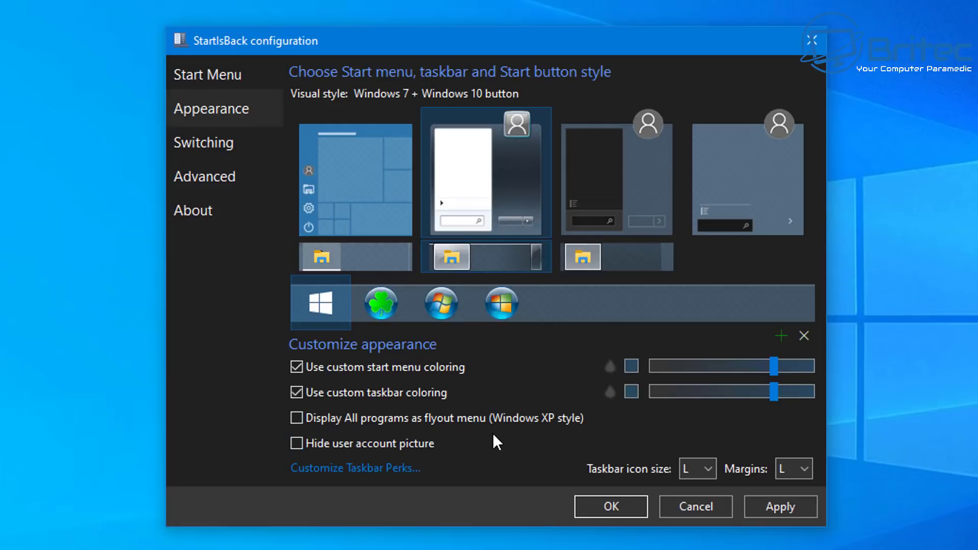
click(297, 419)
click(296, 419)
click(355, 469)
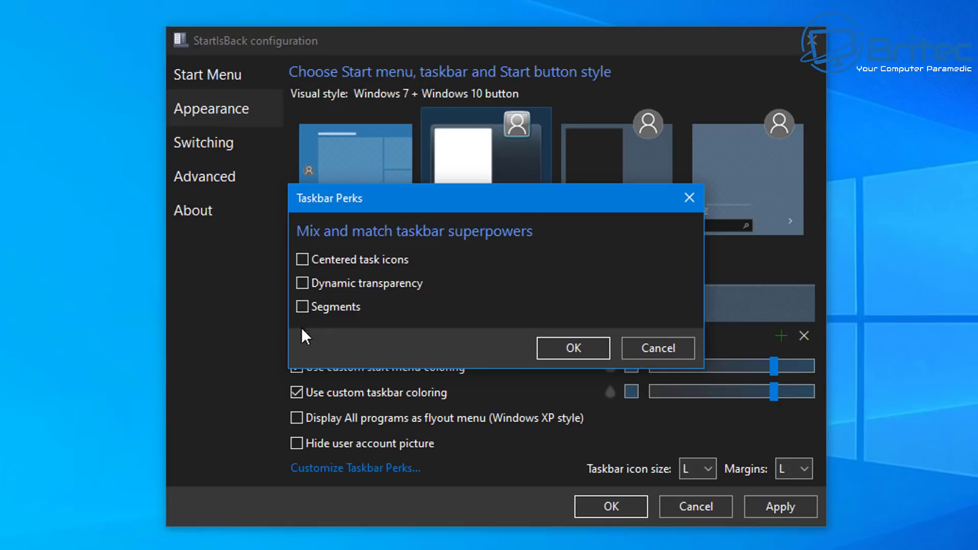
click(652, 355)
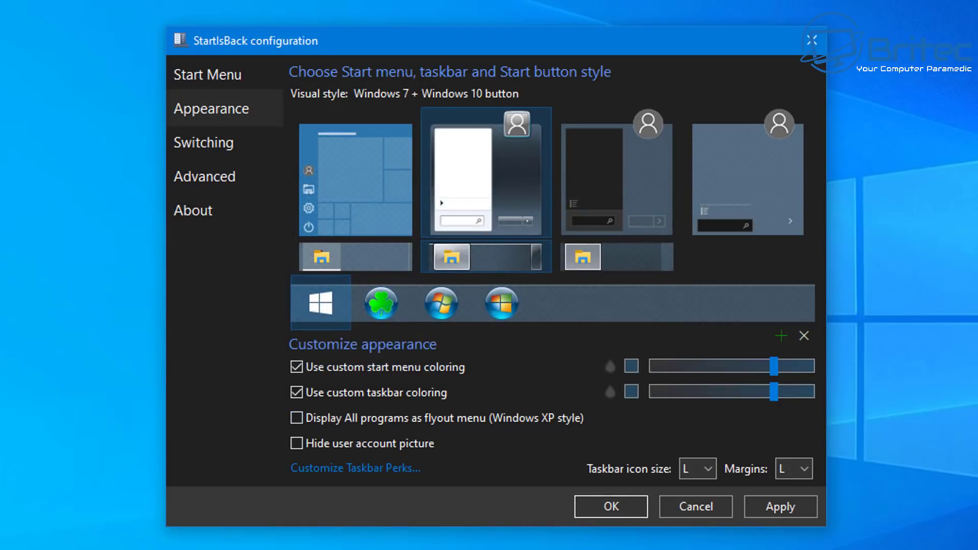
Step: Apply the appearance settings and close the StartIsBack configuration
click(775, 506)
click(611, 507)
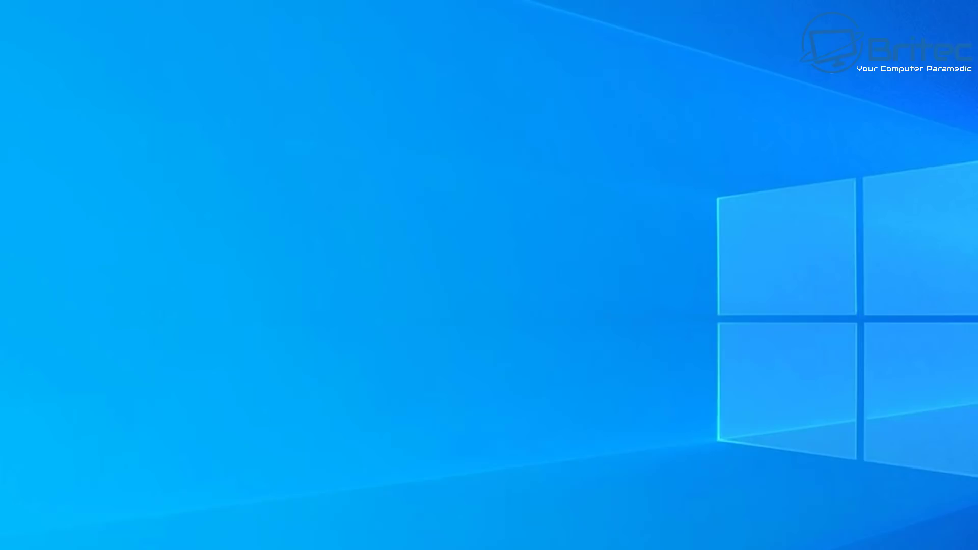
Step: Examine the restyled Start menu and its All Programs list
click(25, 540)
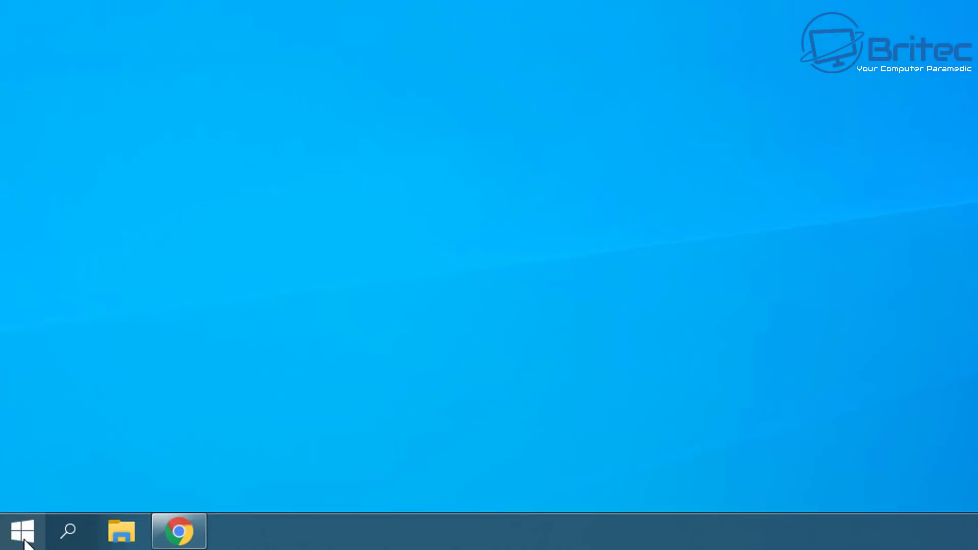
click(24, 539)
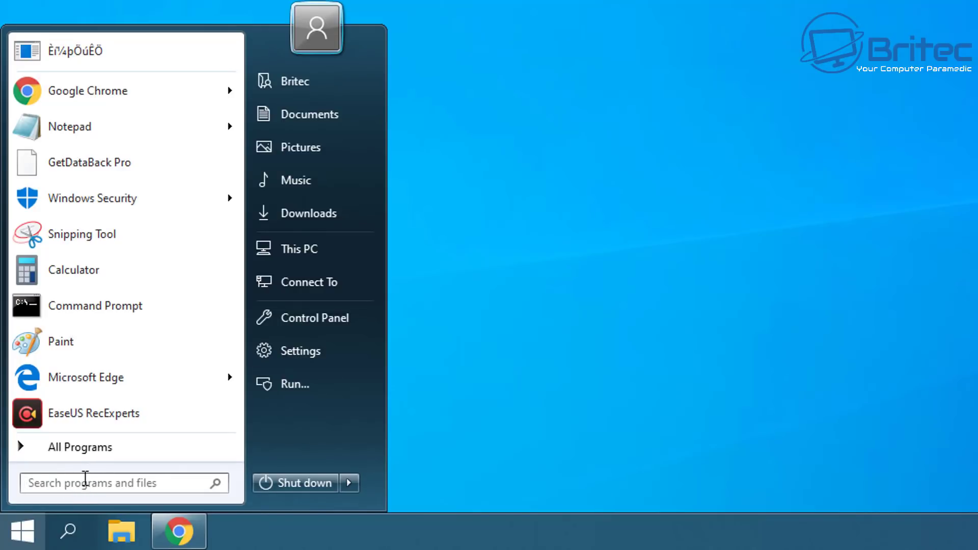
click(112, 448)
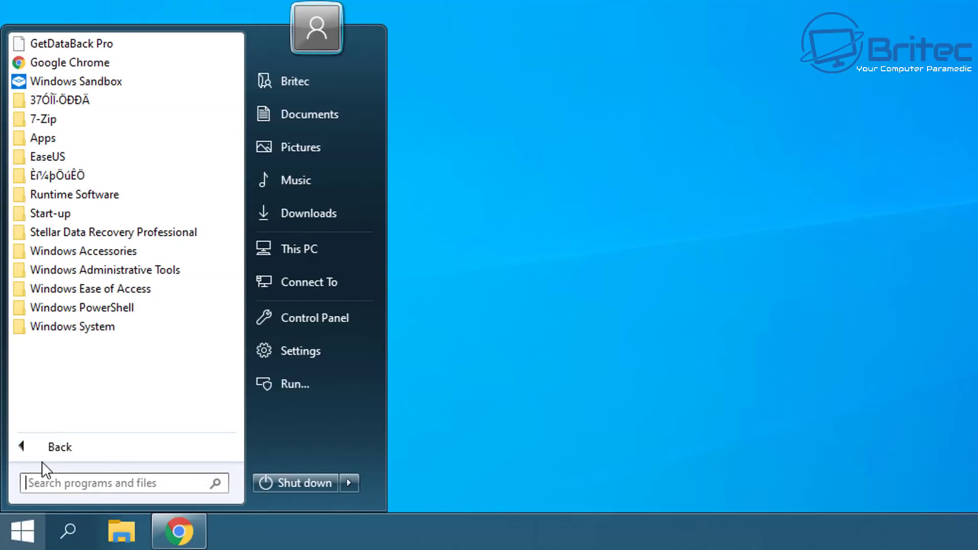
click(19, 444)
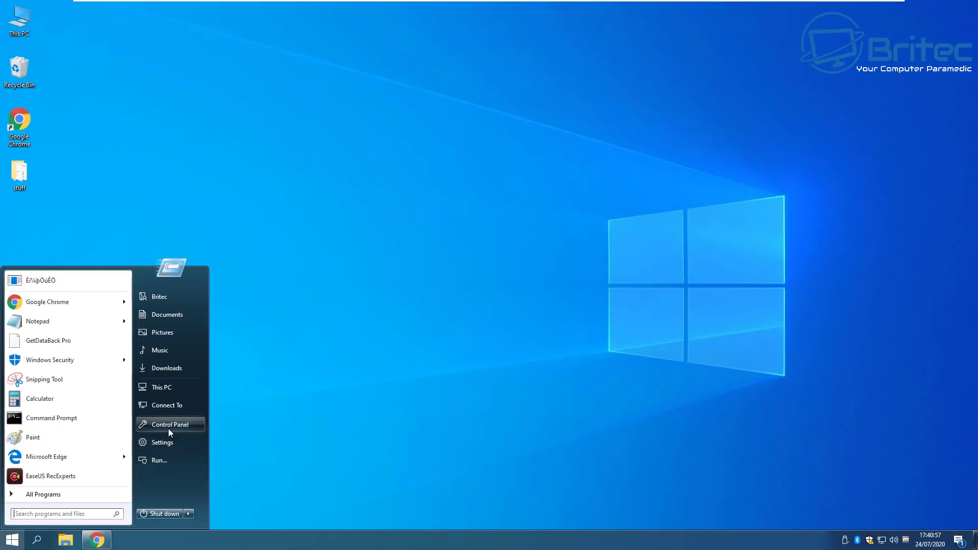
Step: Open Control Panel from the Start menu, close it, and inspect the Start button's context menu
click(168, 426)
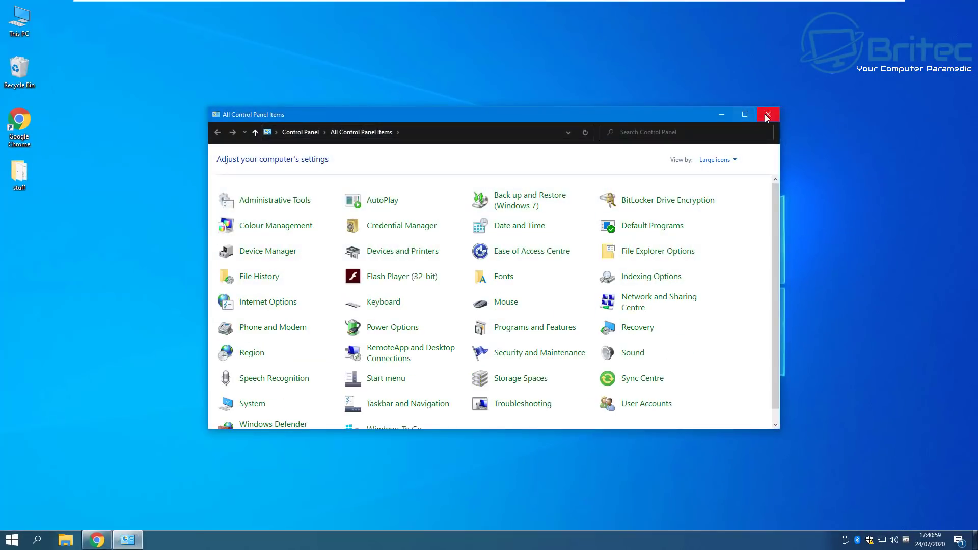
click(766, 114)
click(13, 540)
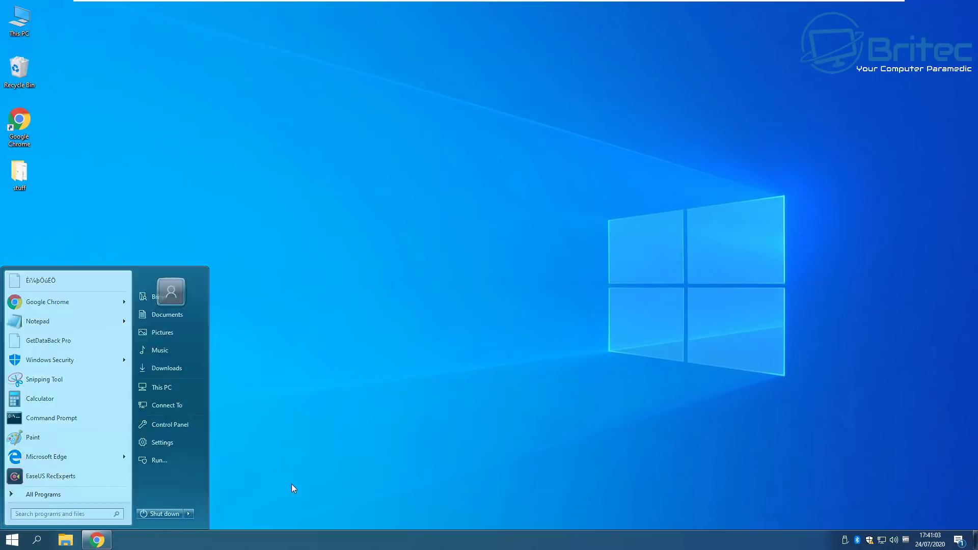
click(292, 485)
right_click(13, 540)
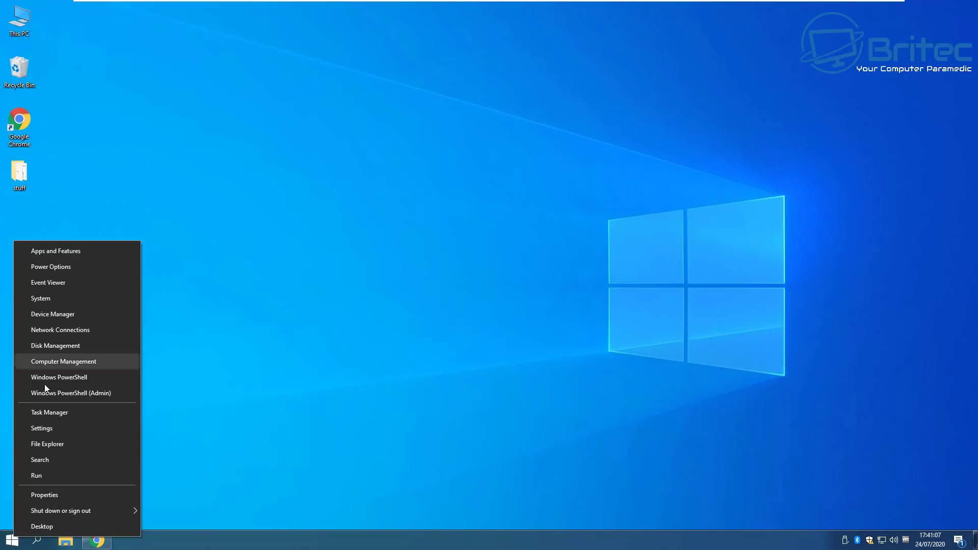
Step: Make the Start menu taller so that its program list extends down to Registry Editor
click(13, 540)
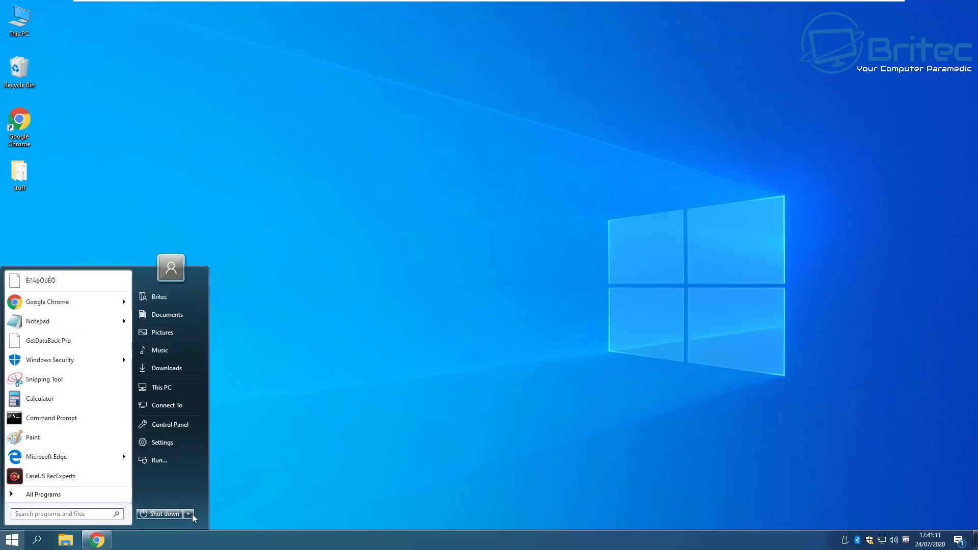
mouse_move(191, 512)
drag(80, 265, 87, 218)
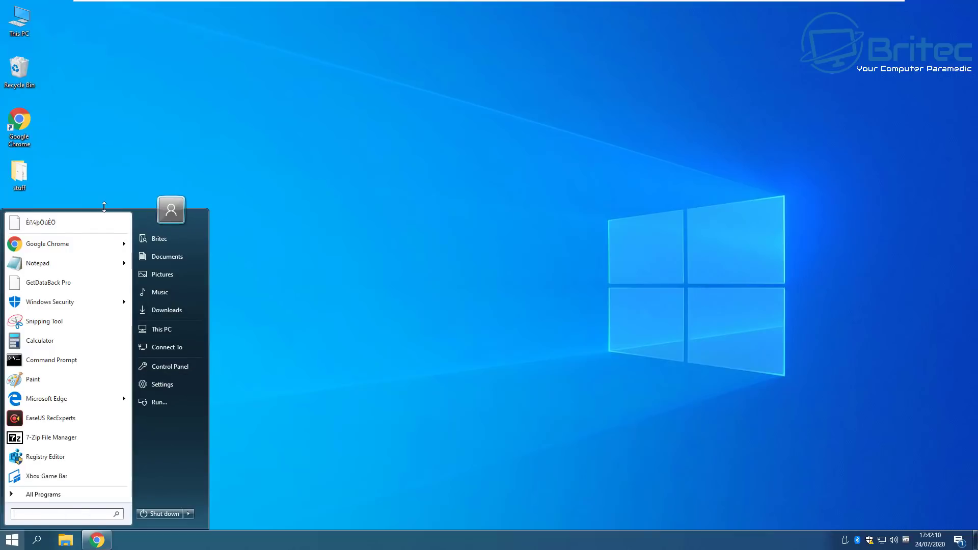
drag(104, 208, 102, 235)
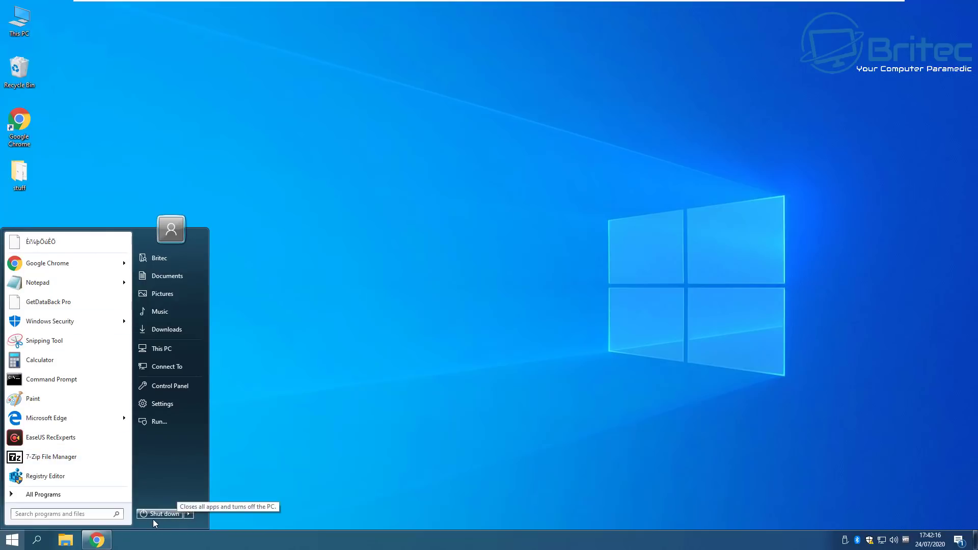
Step: Review the StartIsBack properties, including the Switching settings, and check the Start menu again
right_click(139, 521)
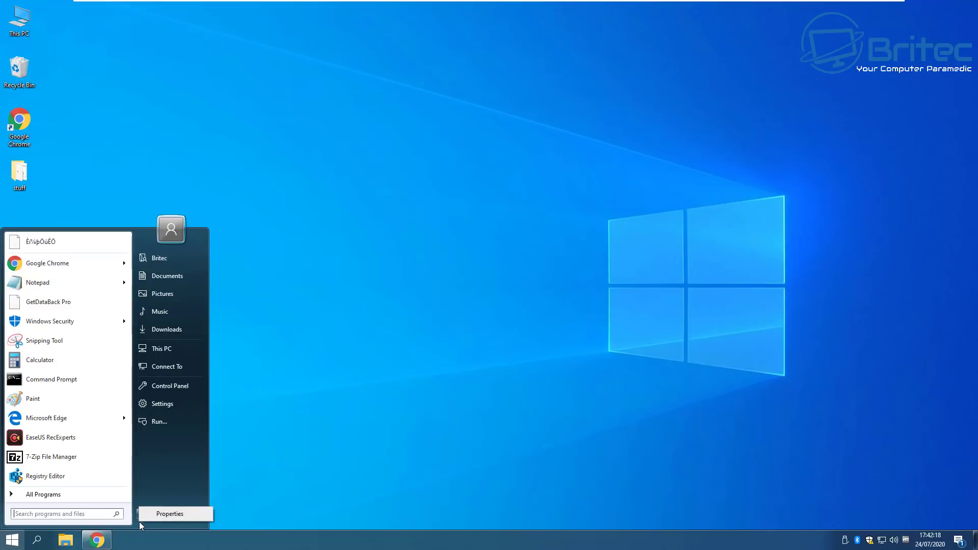
click(163, 515)
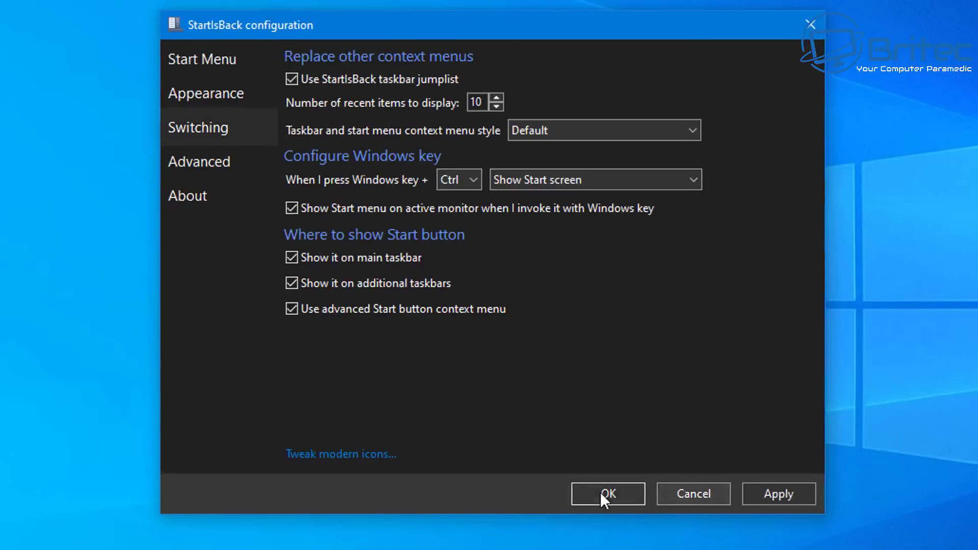
click(601, 492)
key(super)
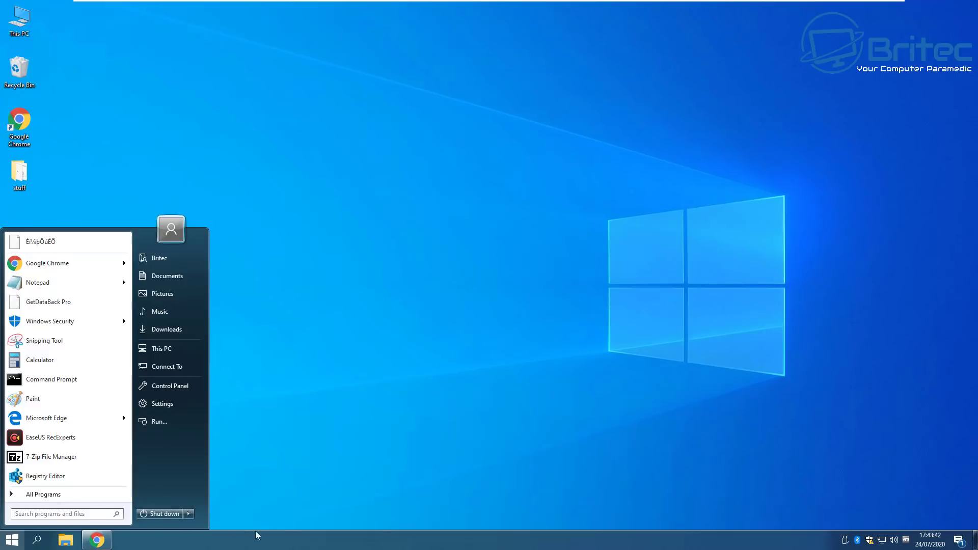
click(528, 480)
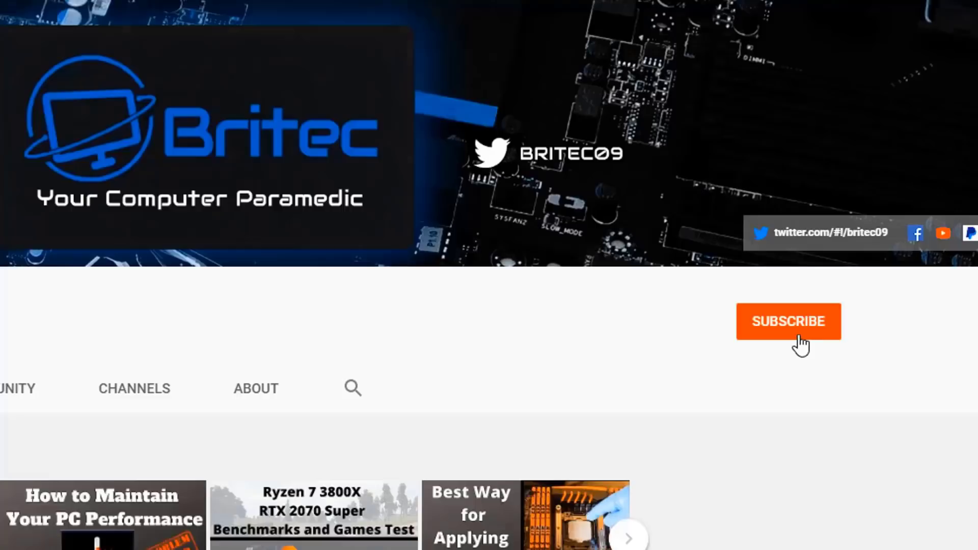
Step: Subscribe to the Britec YouTube channel and set its notifications to All
click(799, 337)
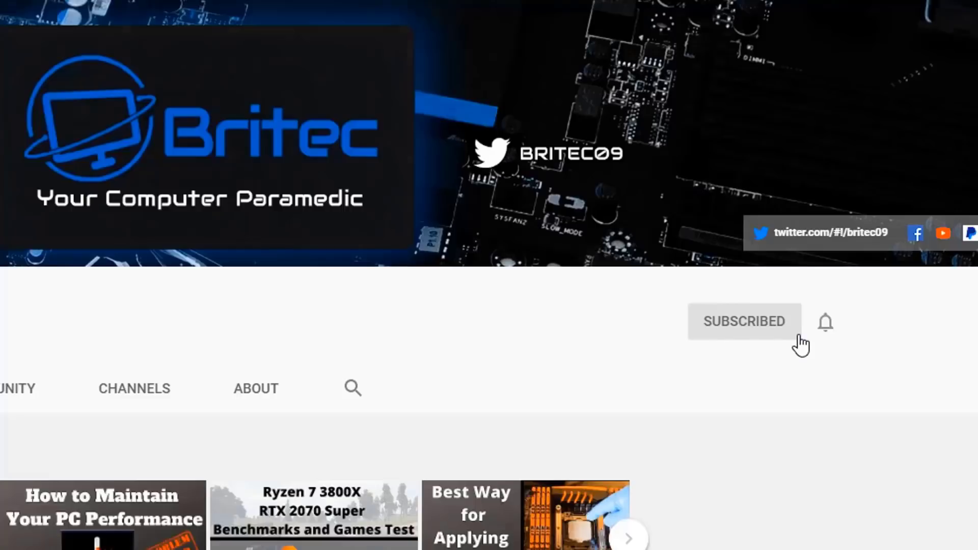
click(827, 326)
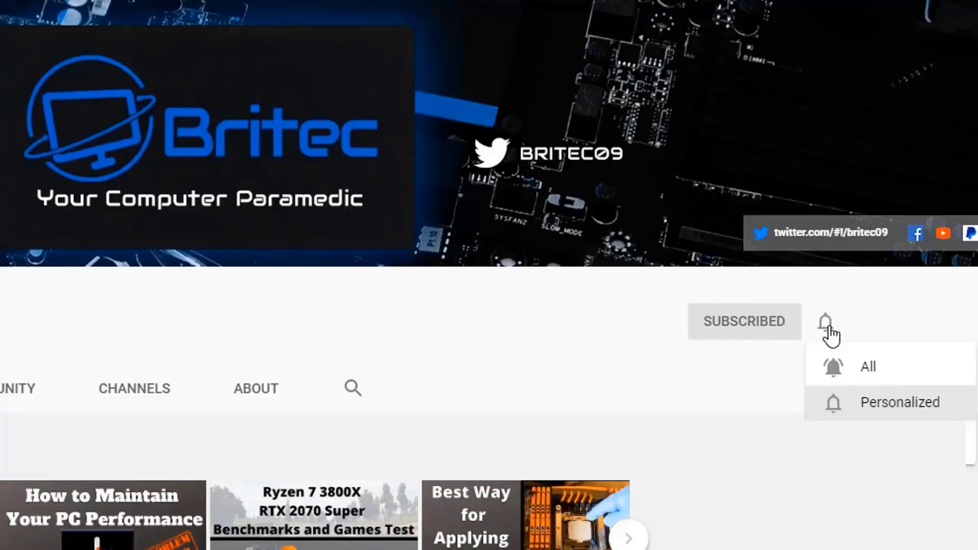
click(850, 367)
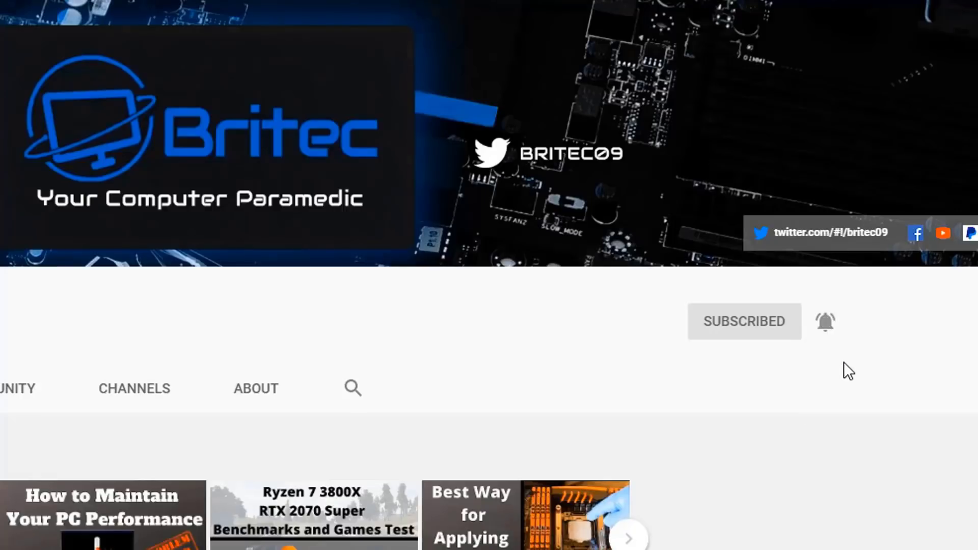